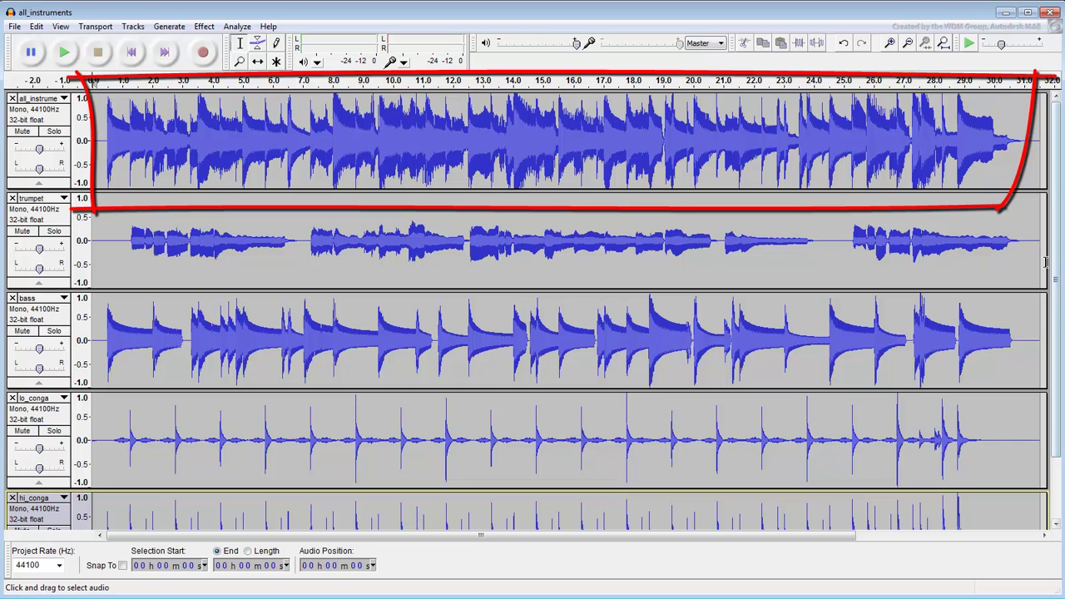
Step: Scroll the all_instruments track area down until the hi_conga track is visible
{"action": "left_click_drag", "start_coordinate": [1059, 246], "coordinate": [1059, 298]}
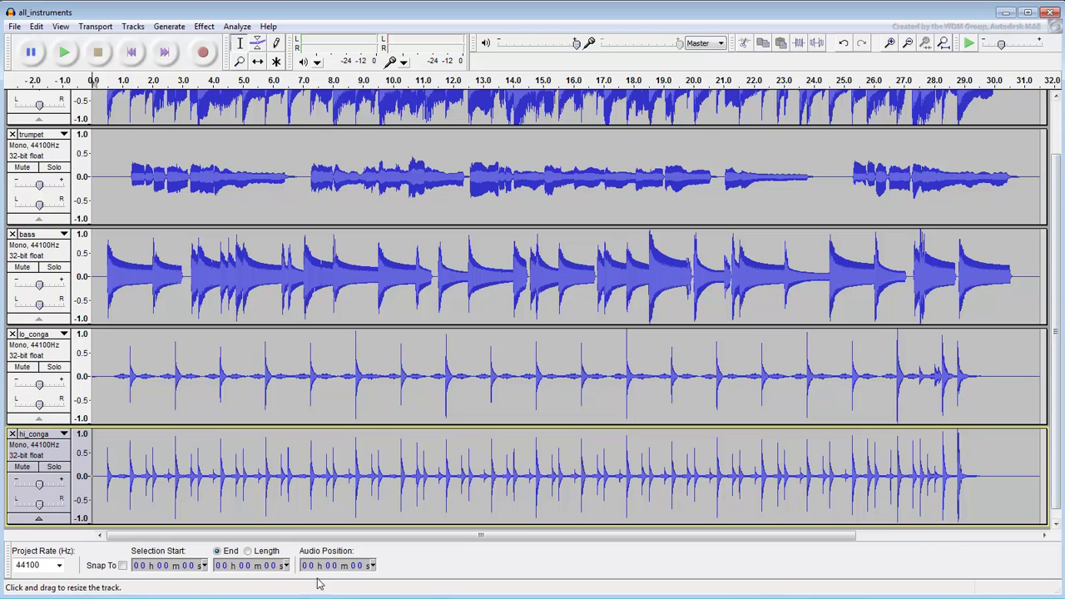
Step: Solo the lo_conga track and play it back, then stop
{"action": "left_click", "coordinate": [54, 367]}
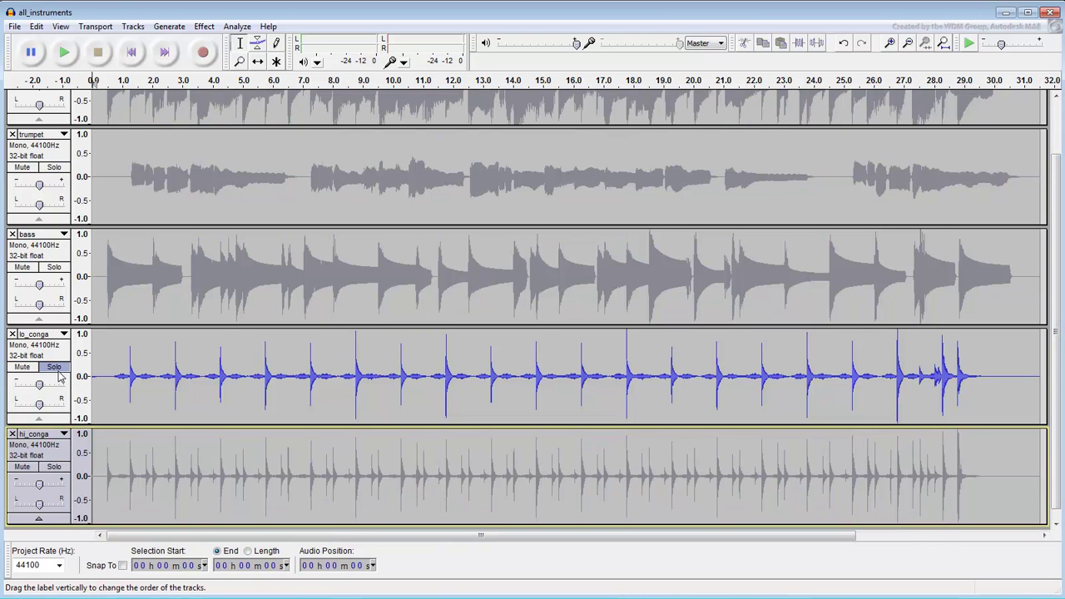
{"action": "left_click", "coordinate": [66, 53]}
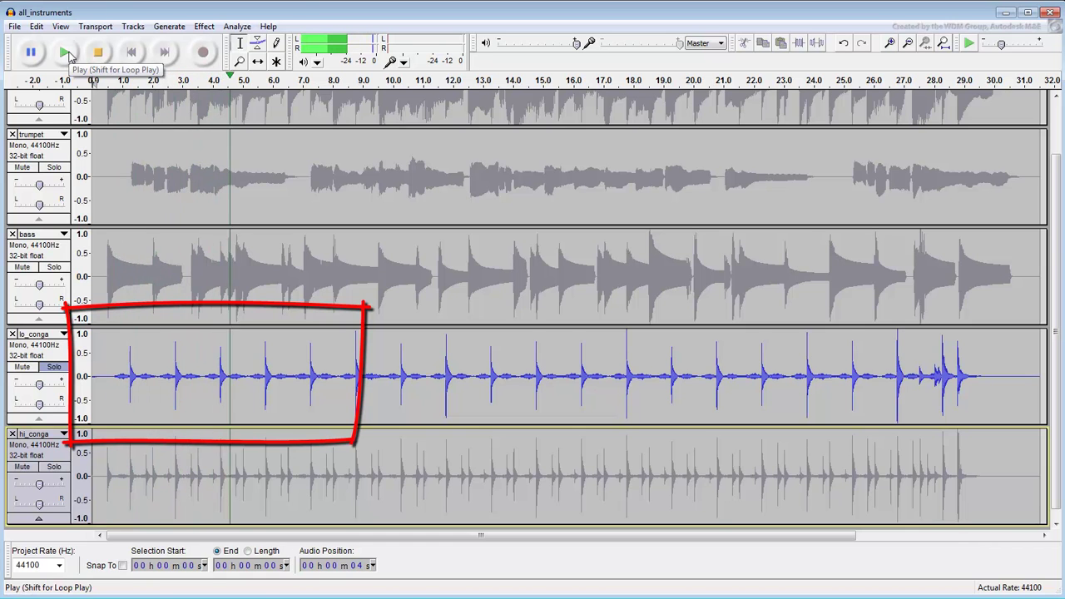
{"action": "left_click", "coordinate": [97, 52]}
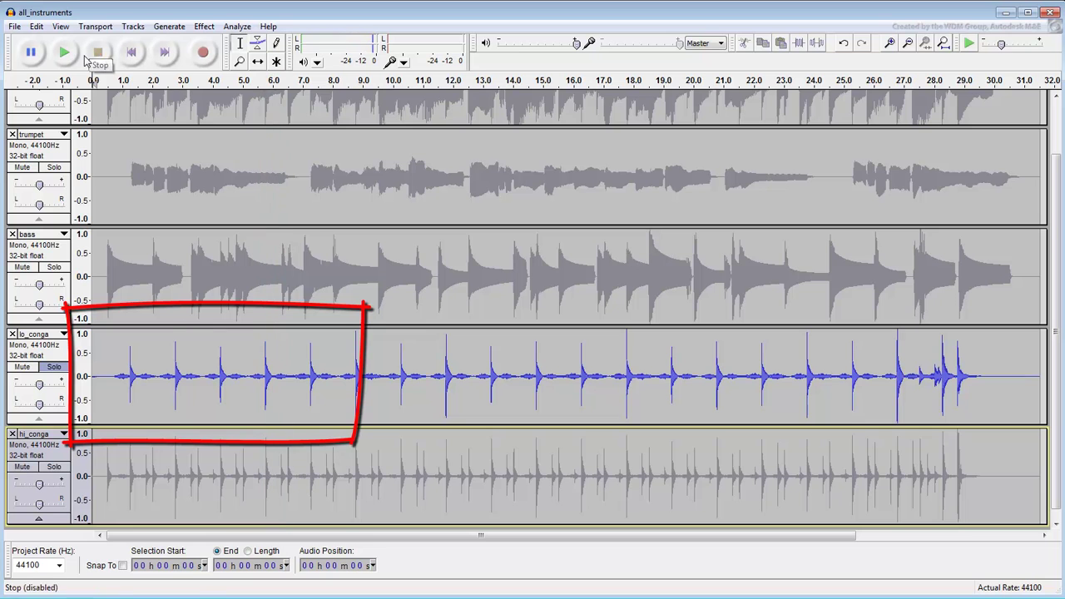
Step: Solo hi_conga instead of lo_conga, play and stop it, then release the solo
{"action": "left_click", "coordinate": [53, 466]}
{"action": "left_click", "coordinate": [53, 367]}
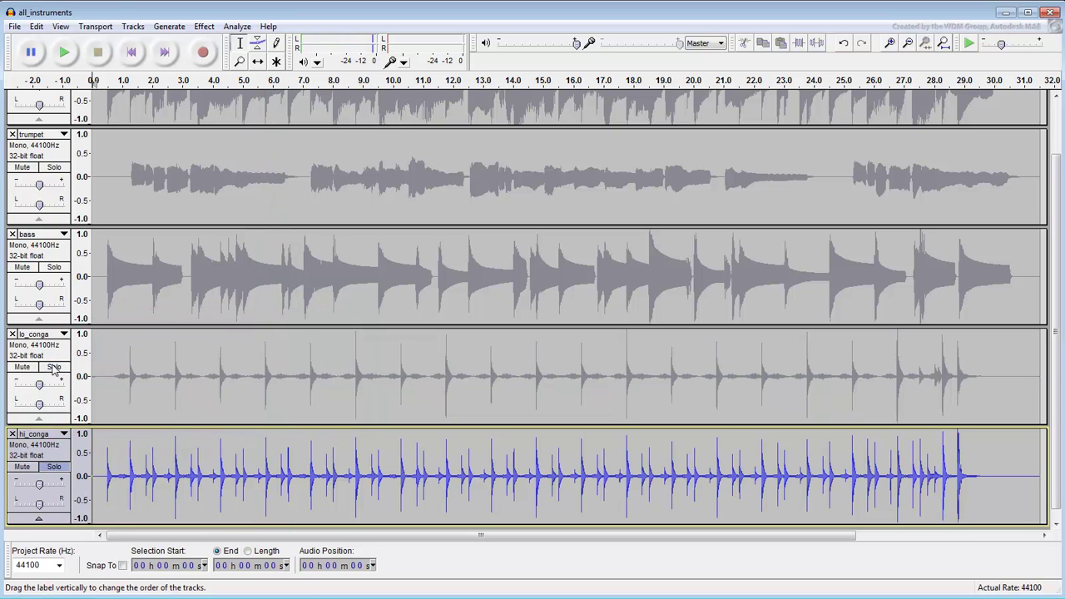
{"action": "left_click", "coordinate": [70, 55]}
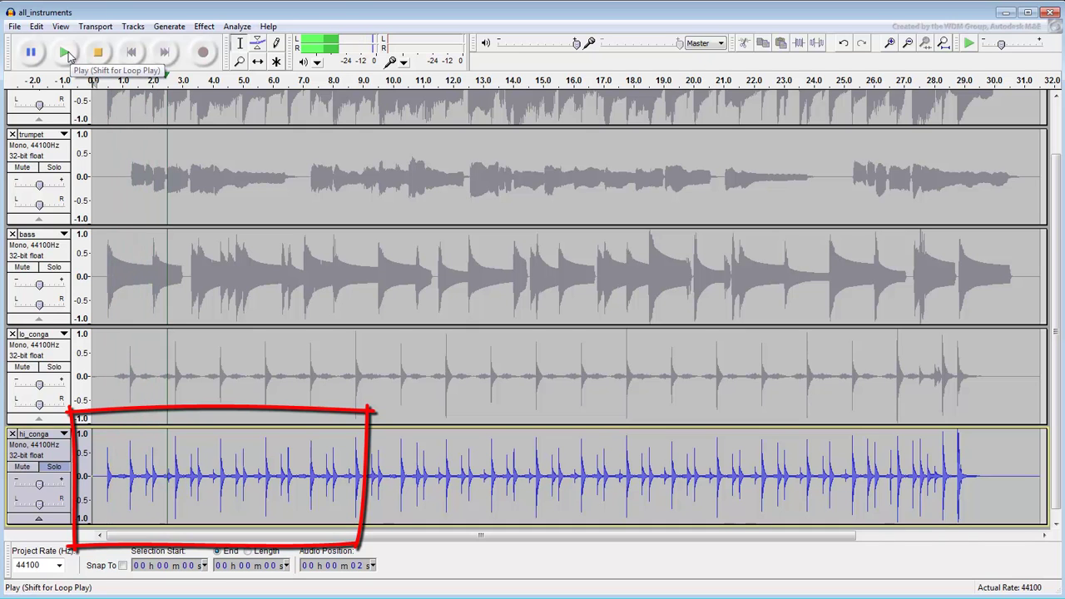
{"action": "left_click", "coordinate": [97, 51]}
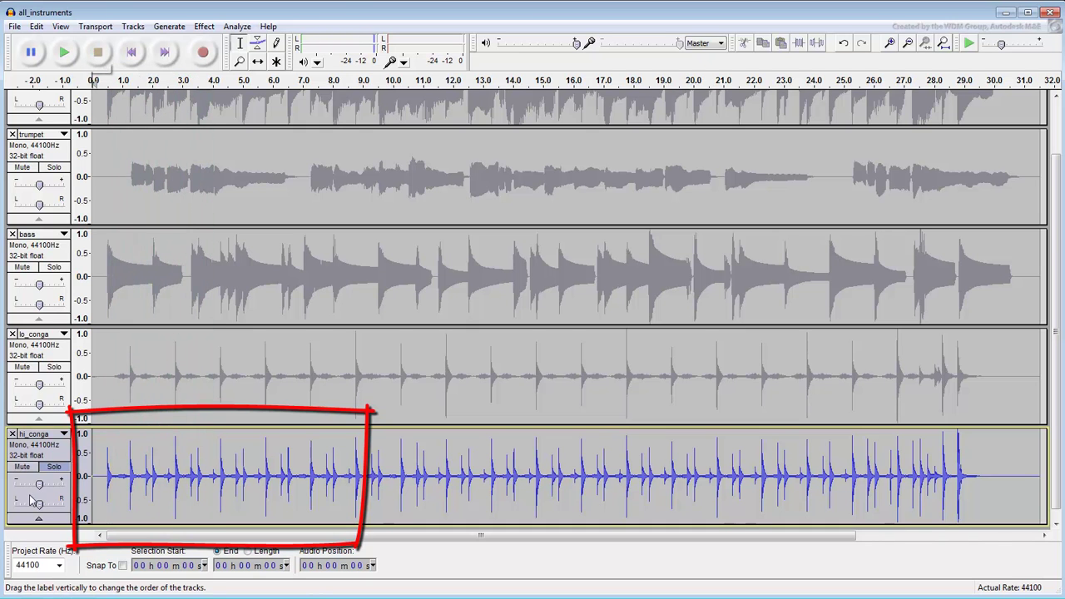
{"action": "left_click", "coordinate": [51, 466]}
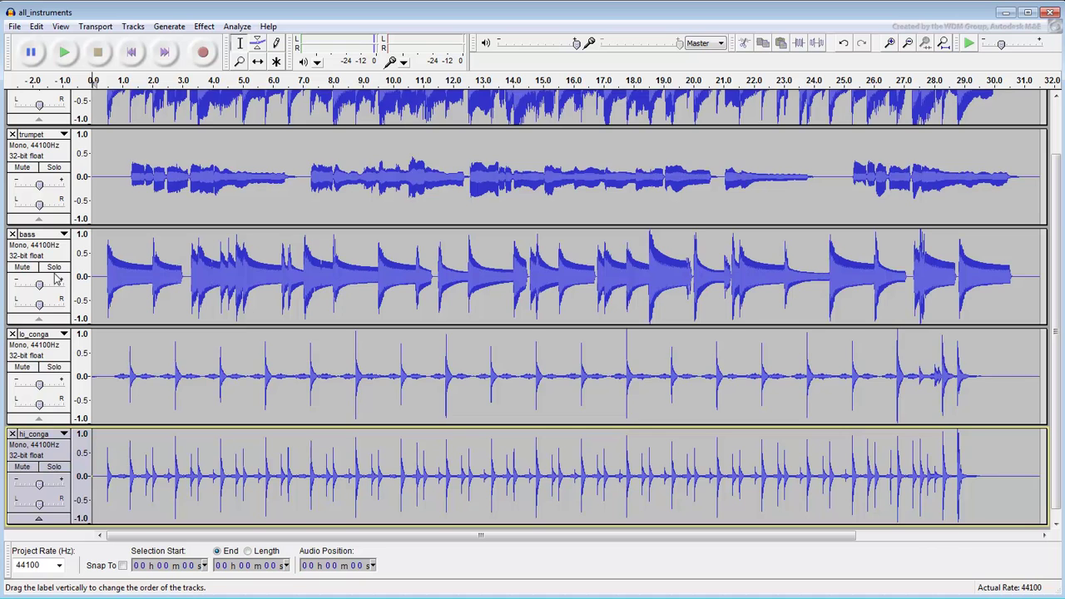
Step: Solo the trumpet track alone and play it back, then stop
{"action": "left_click", "coordinate": [53, 268]}
{"action": "left_click", "coordinate": [53, 268]}
{"action": "left_click", "coordinate": [54, 170]}
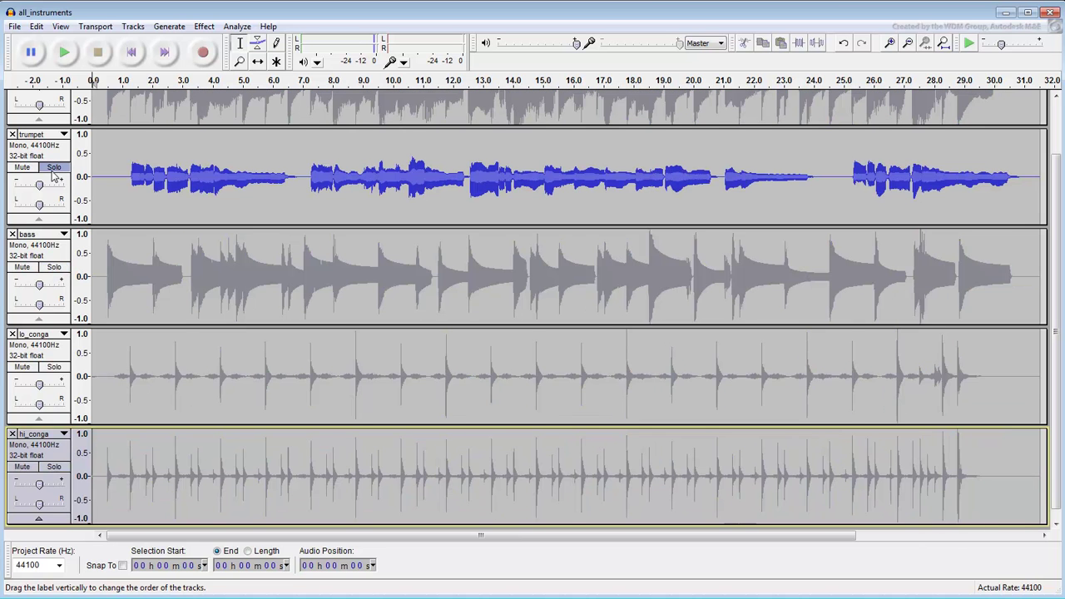
{"action": "left_click", "coordinate": [65, 54]}
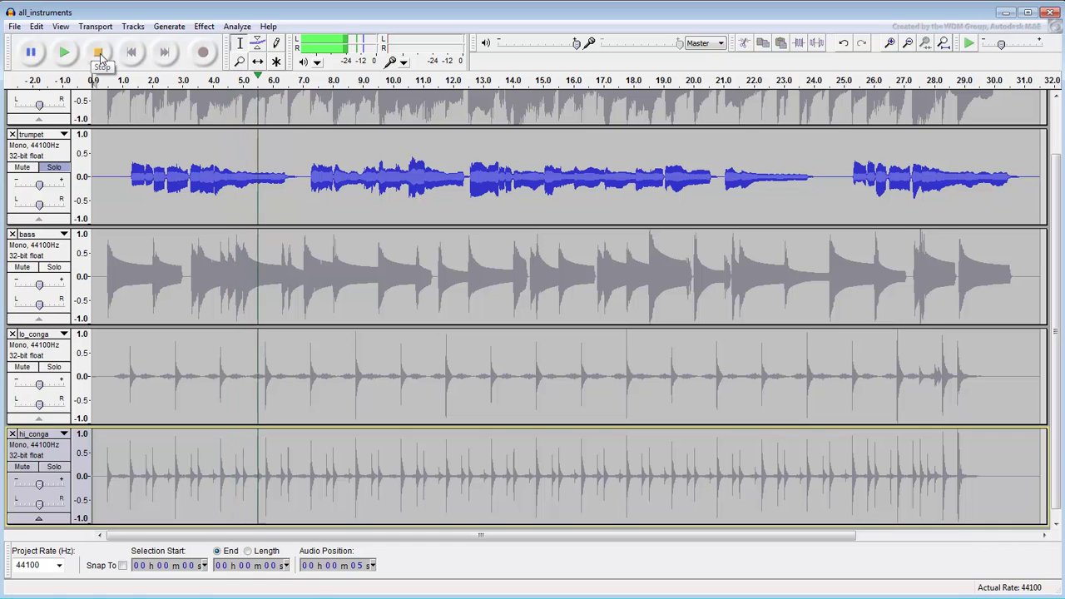
{"action": "left_click", "coordinate": [98, 55]}
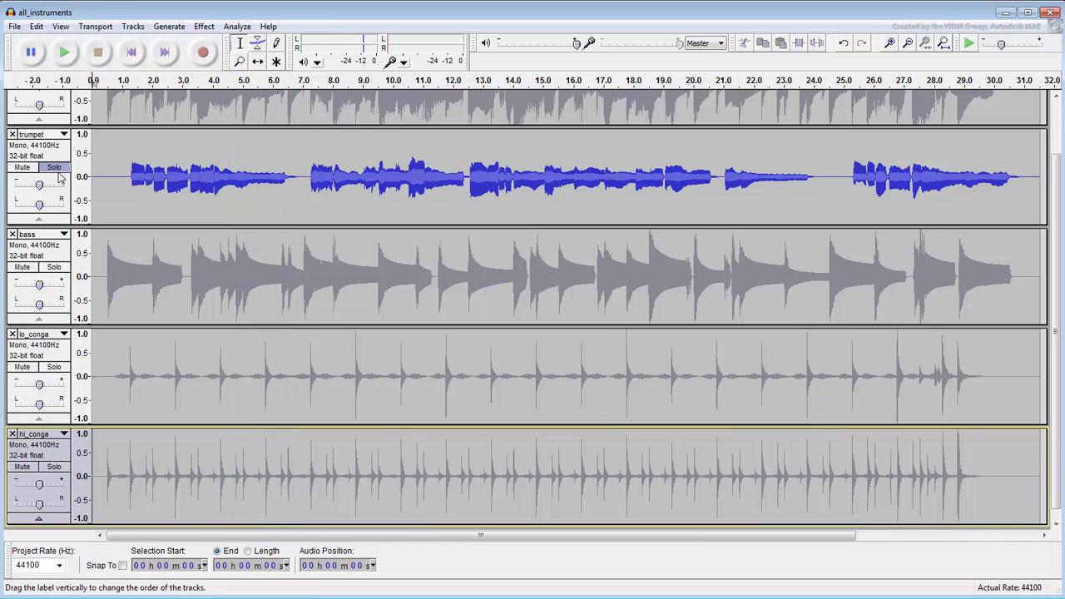
Step: Select all tracks, solo and play the bass track, then release the solo
{"action": "key", "text": "ctrl+a"}
{"action": "left_click", "coordinate": [53, 268]}
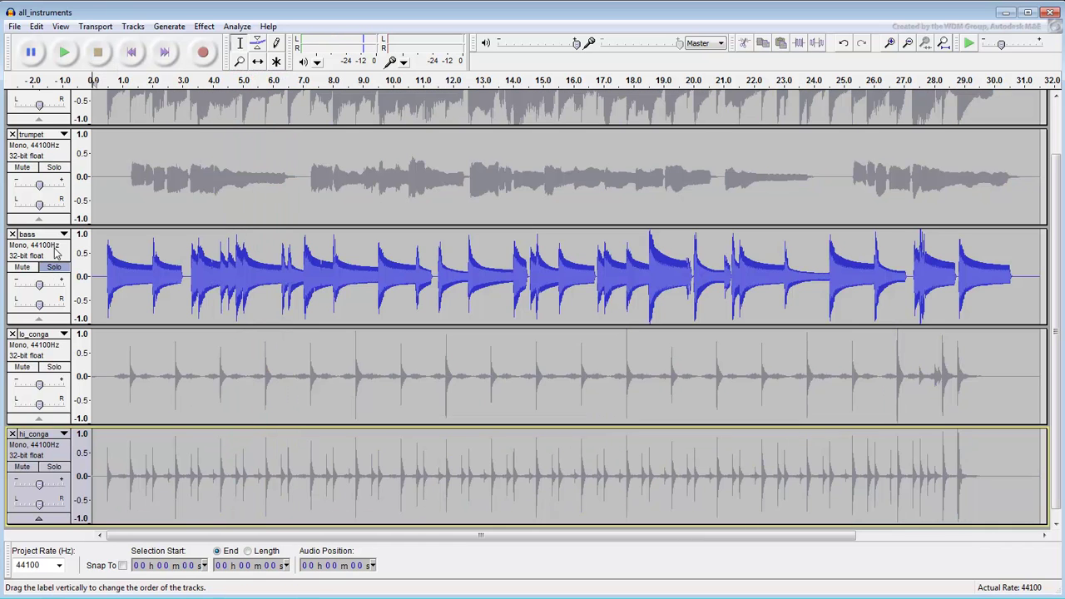
{"action": "left_click", "coordinate": [66, 53]}
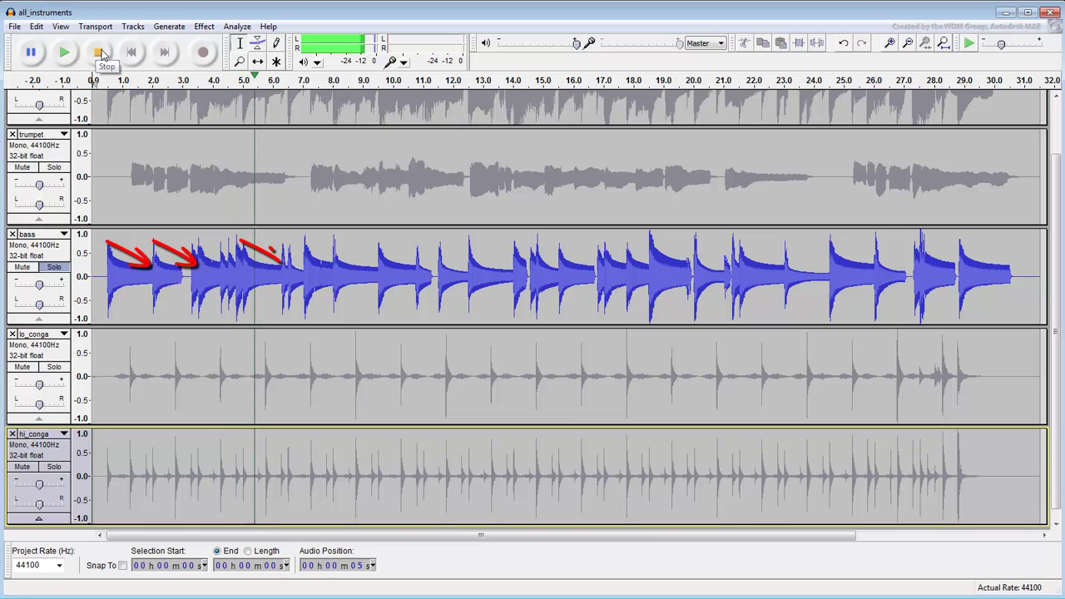
{"action": "left_click", "coordinate": [101, 54]}
{"action": "left_click", "coordinate": [54, 267]}
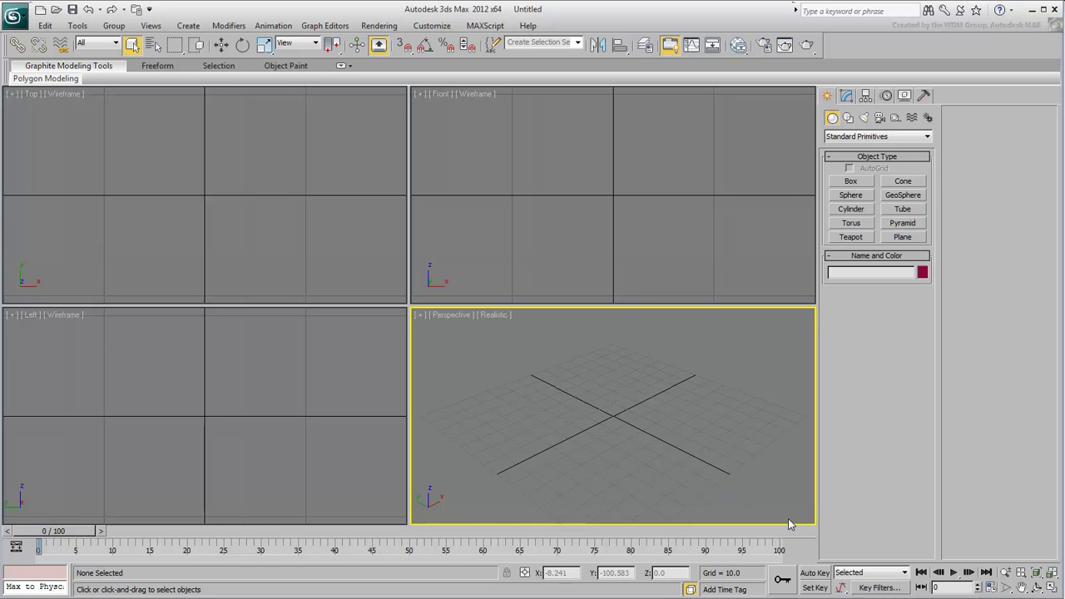
Step: Change the Time Configuration animation length from 100 to 1000 frames
{"action": "left_click", "coordinate": [990, 586]}
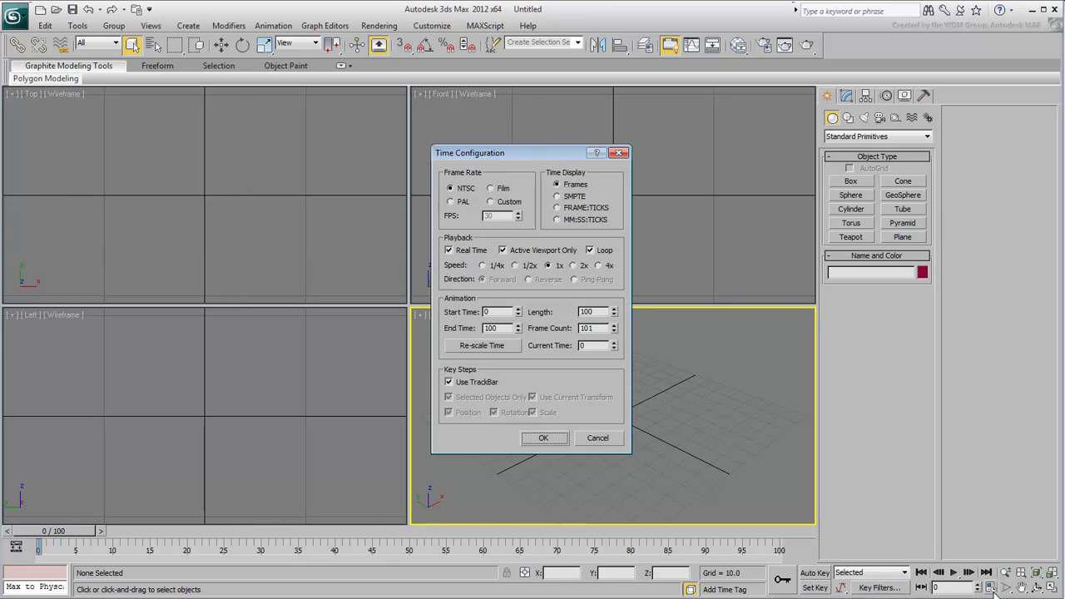
{"action": "double_click", "coordinate": [589, 311]}
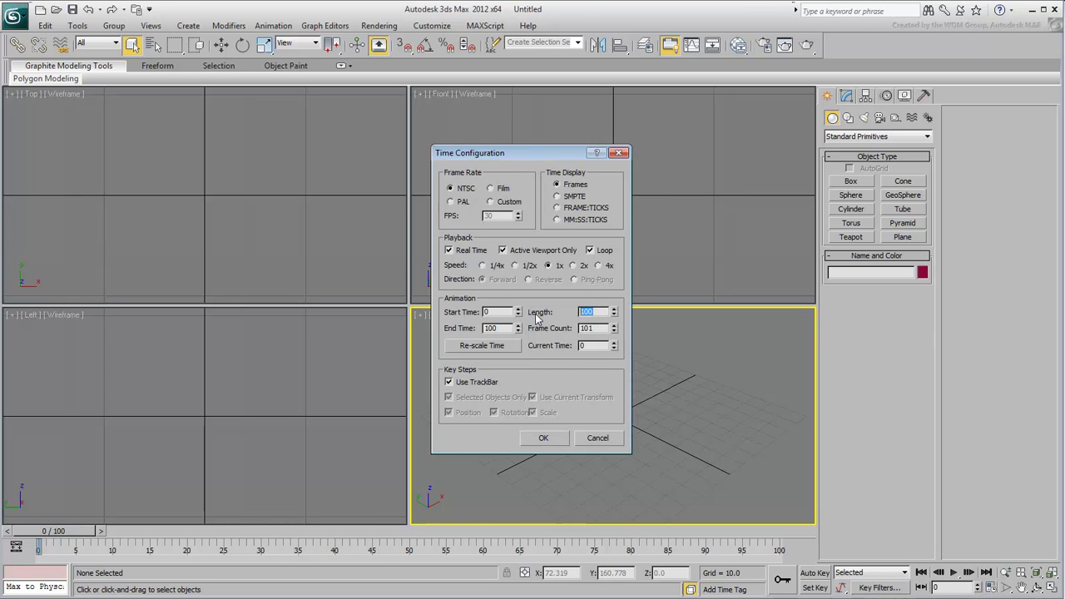
{"action": "type", "text": "1000"}
{"action": "key", "text": "Return"}
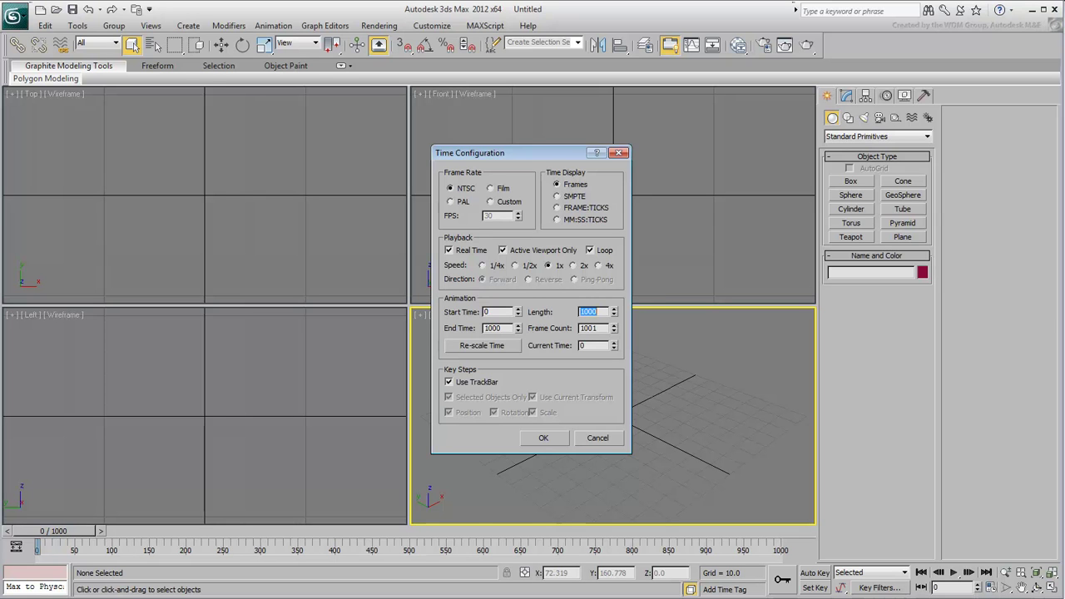
{"action": "left_click", "coordinate": [544, 438]}
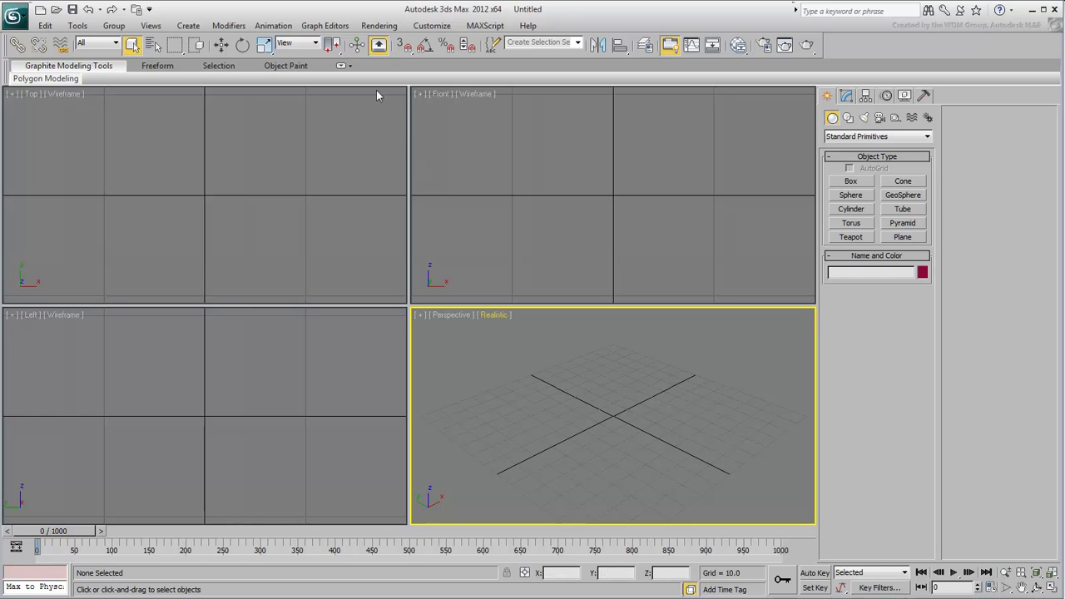
Step: Load all_instruments.wav as the Sound track via Track View's ProSound properties
{"action": "left_click", "coordinate": [324, 25]}
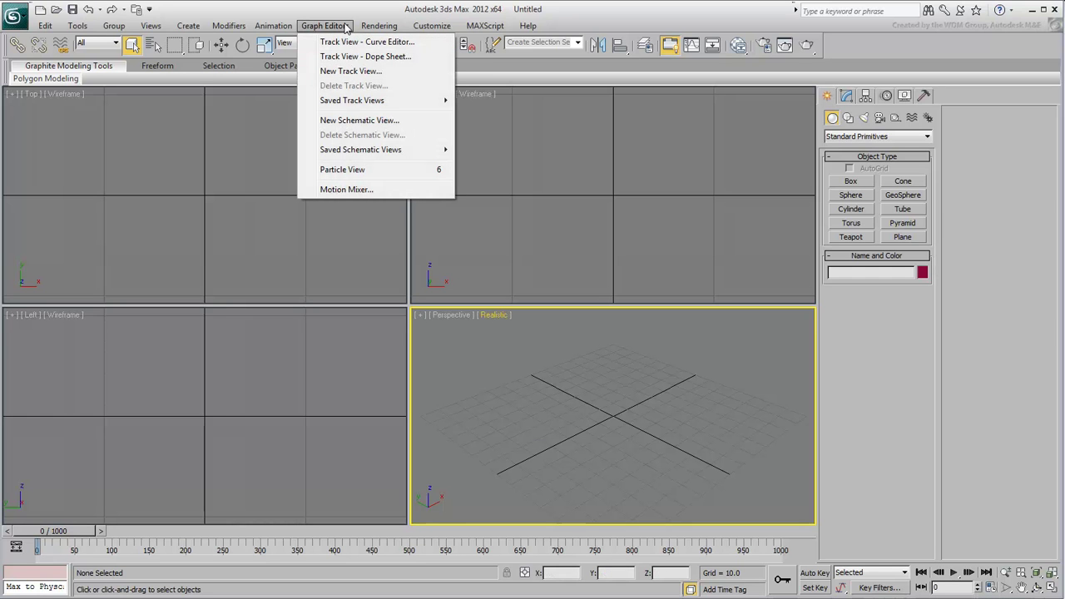
{"action": "left_click", "coordinate": [361, 74]}
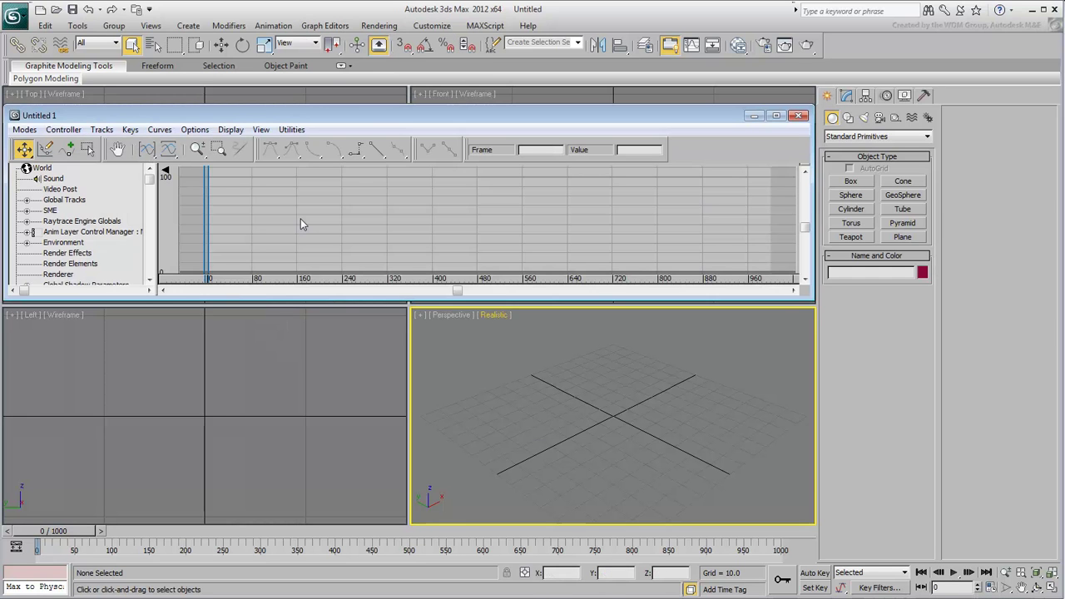
{"action": "left_click", "coordinate": [53, 179]}
{"action": "right_click", "coordinate": [53, 179]}
{"action": "left_click", "coordinate": [100, 188]}
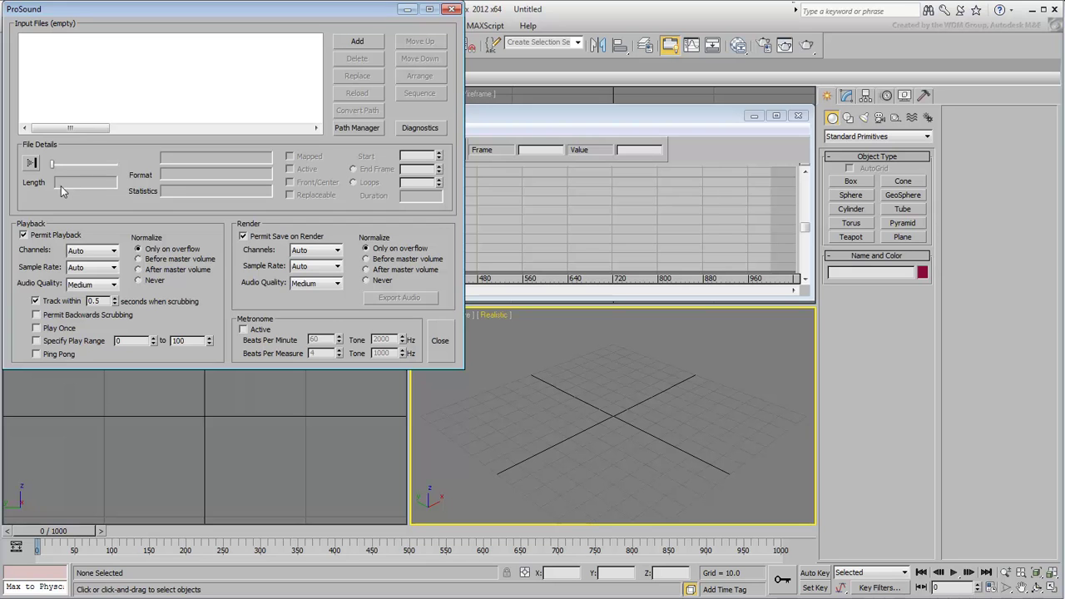
{"action": "left_click", "coordinate": [360, 41]}
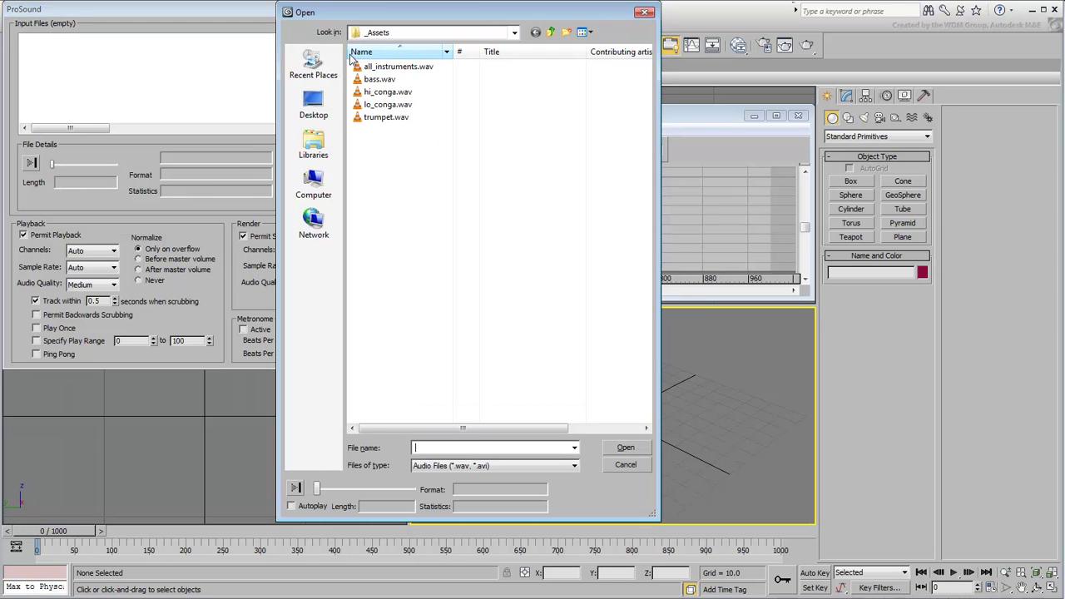
{"action": "left_click", "coordinate": [397, 67]}
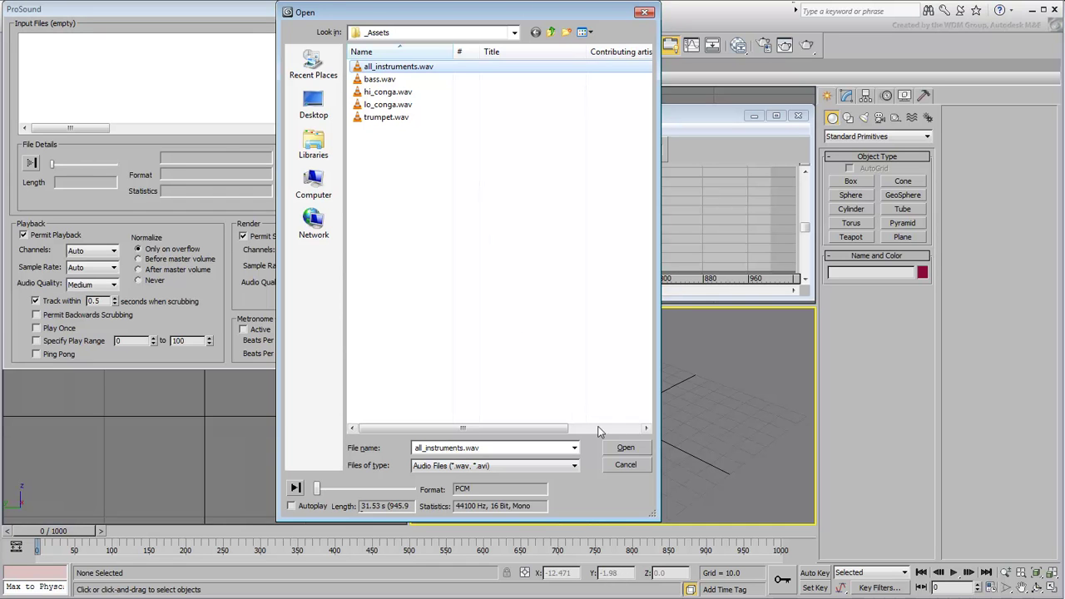
{"action": "left_click", "coordinate": [626, 448]}
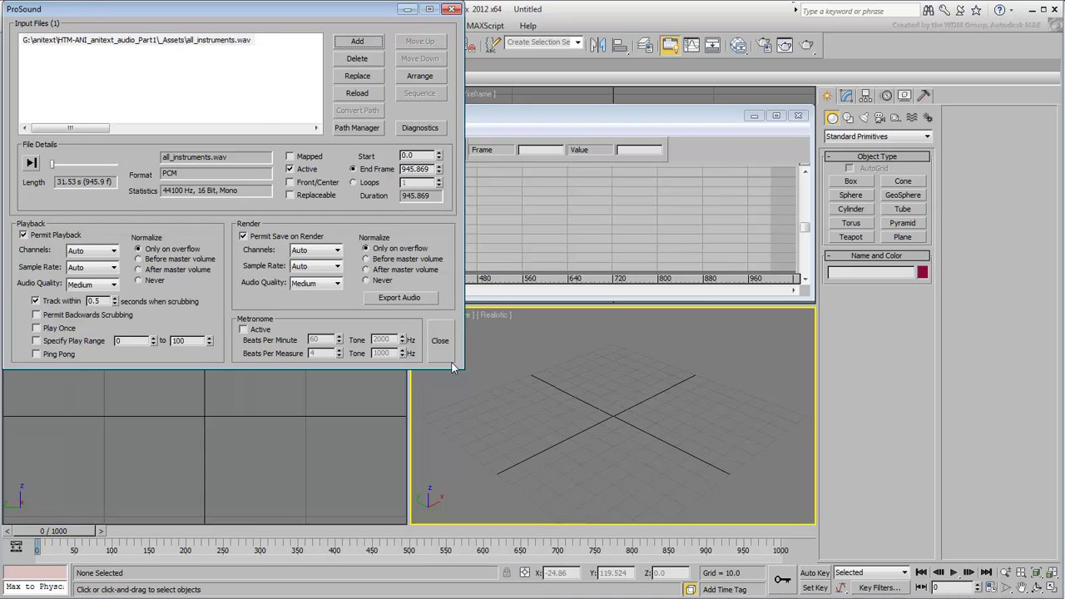
{"action": "left_click", "coordinate": [439, 340]}
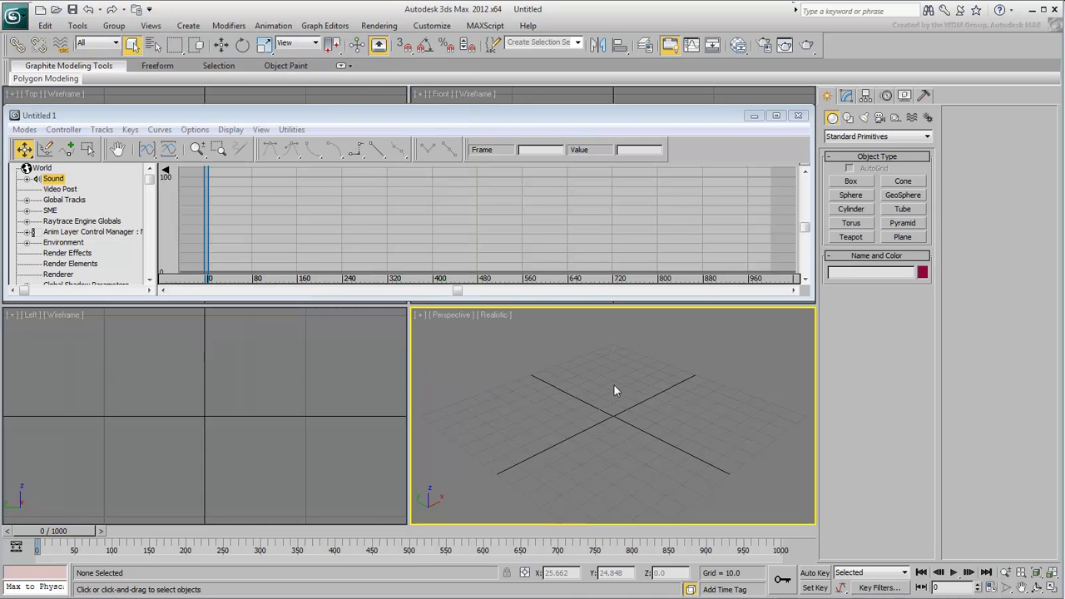
{"action": "left_click", "coordinate": [798, 115]}
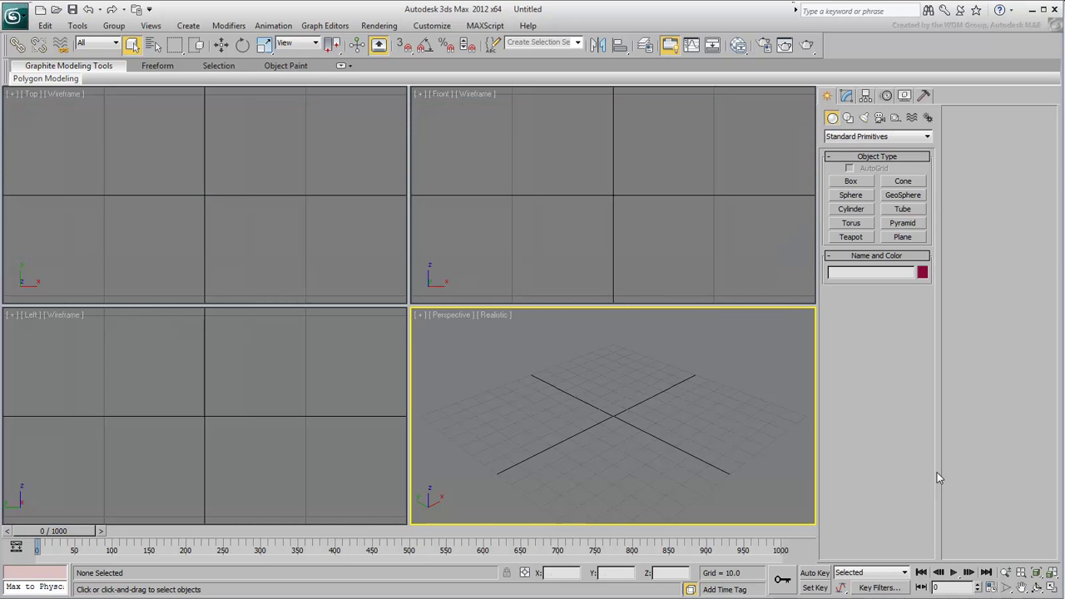
Step: Play the animation to hear the soundtrack, stop it, and return to frame 0
{"action": "left_click", "coordinate": [954, 573]}
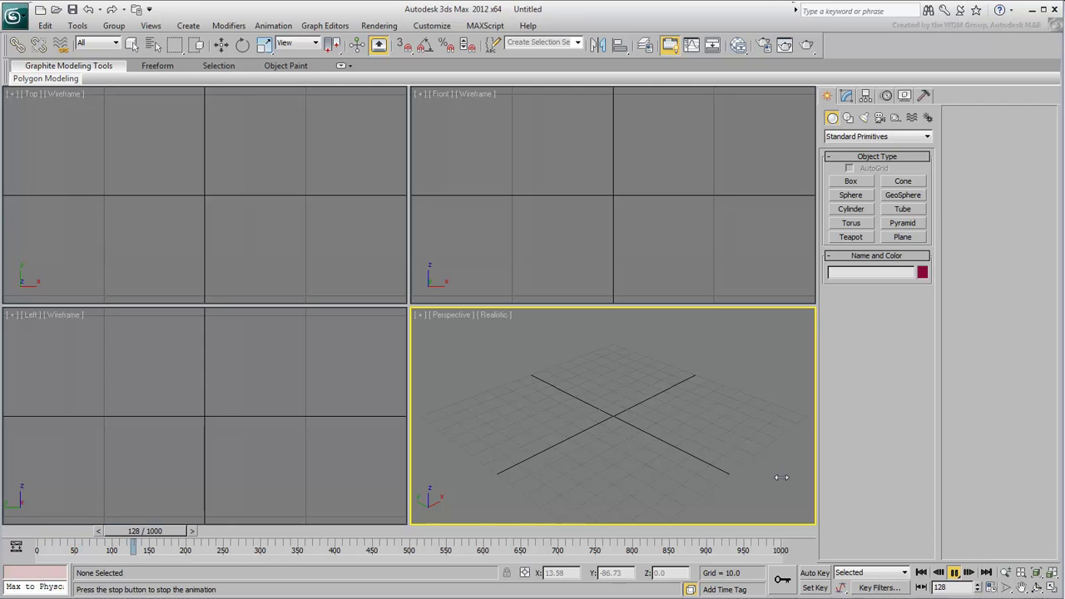
{"action": "left_click", "coordinate": [953, 572]}
{"action": "left_click", "coordinate": [921, 572]}
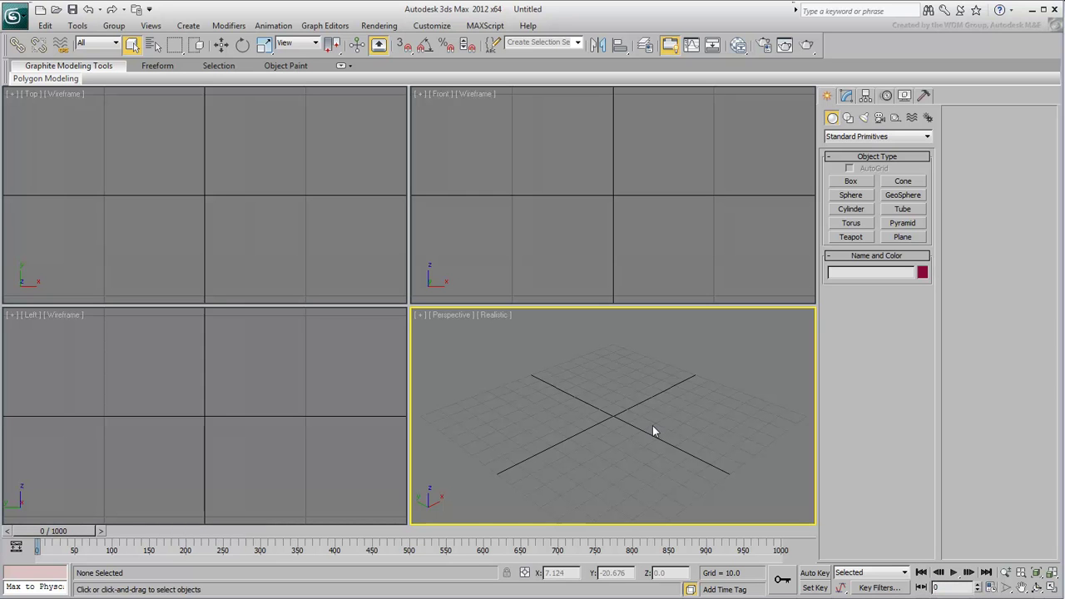
Step: Drag bass.jpg, conga.jpg, Lakerefgold.jpg and jazz-bck.jpg into the Slate Material Editor as Map #1–#4
{"action": "left_click", "coordinate": [738, 46]}
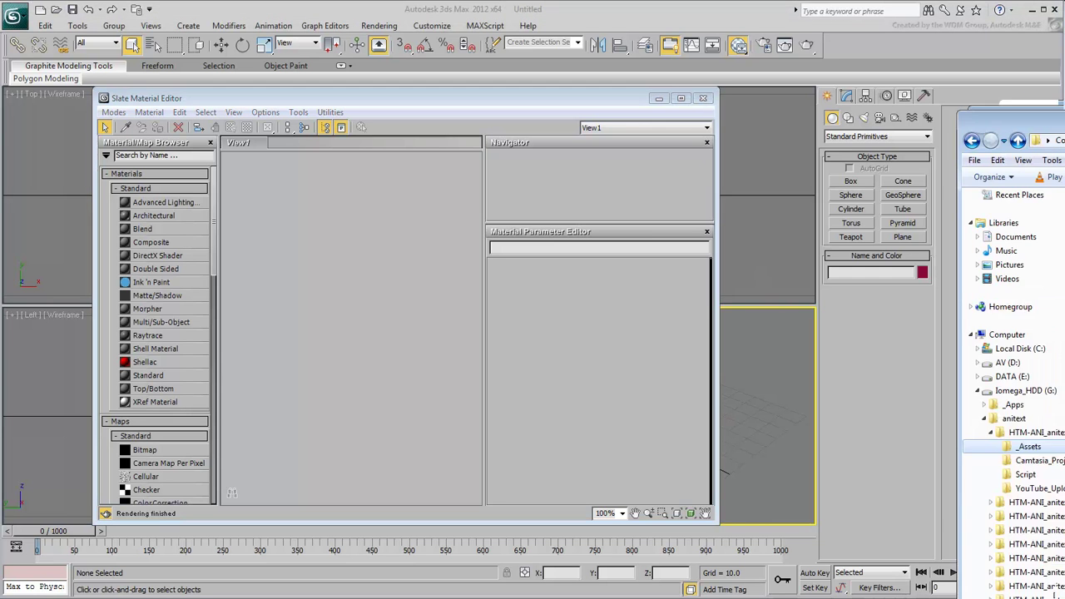
{"action": "left_click_drag", "start_coordinate": [1064, 182], "coordinate": [775, 183]}
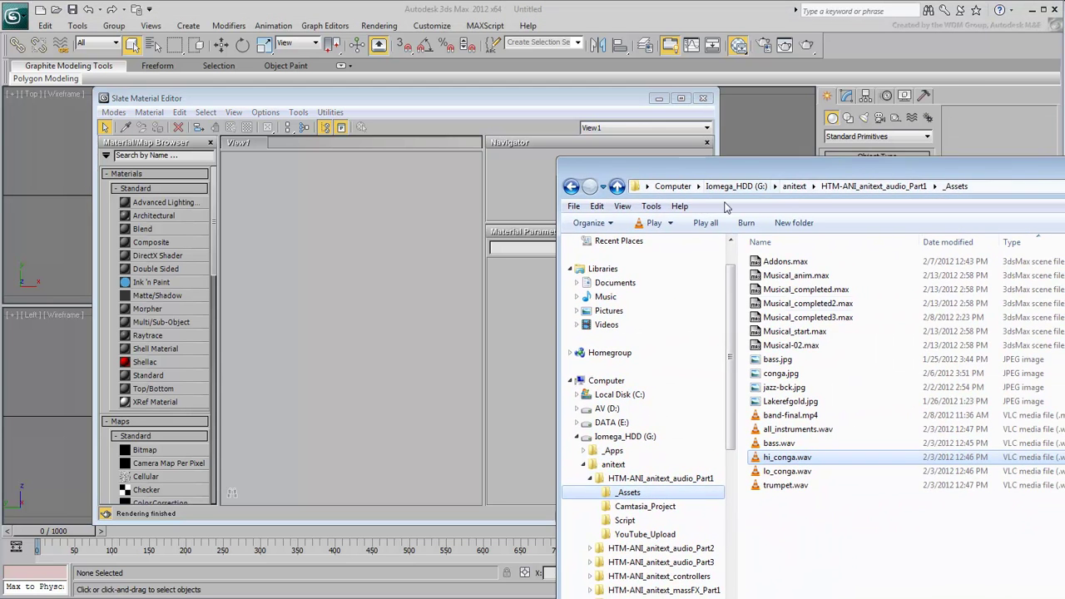
{"action": "left_click", "coordinate": [780, 365]}
{"action": "left_click_drag", "start_coordinate": [780, 368], "coordinate": [470, 291]}
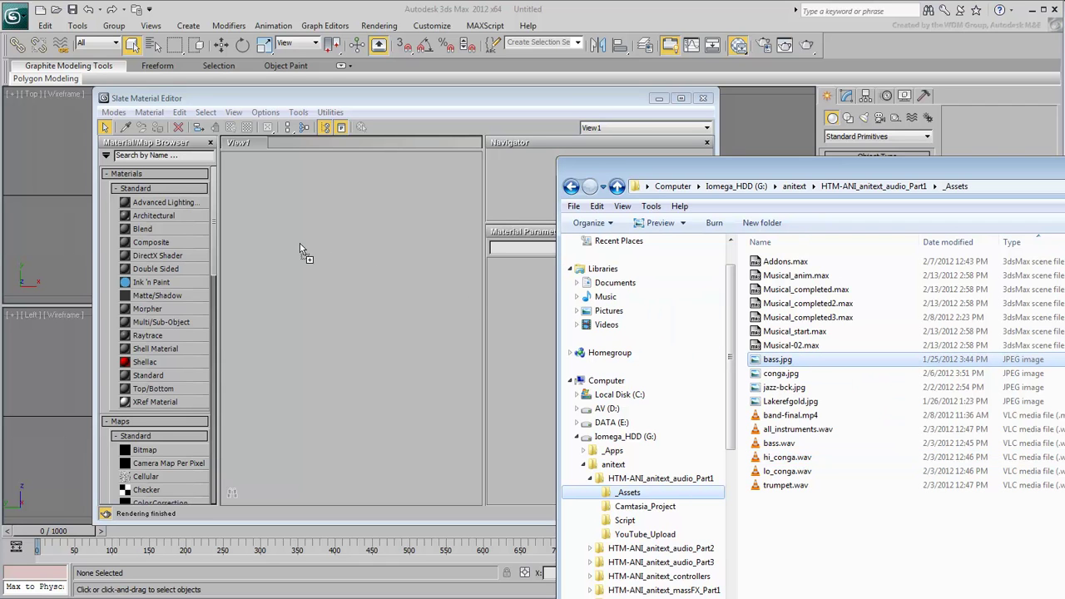
{"action": "left_click_drag", "start_coordinate": [301, 250], "coordinate": [301, 251]}
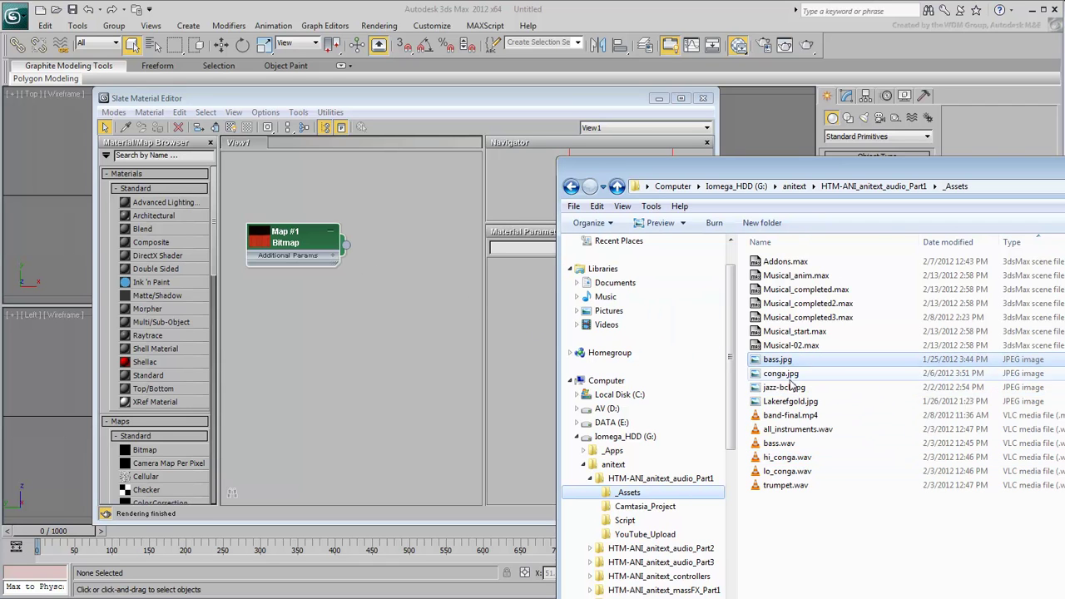
{"action": "left_click_drag", "start_coordinate": [783, 375], "coordinate": [541, 341]}
{"action": "left_click_drag", "start_coordinate": [364, 318], "coordinate": [366, 320]}
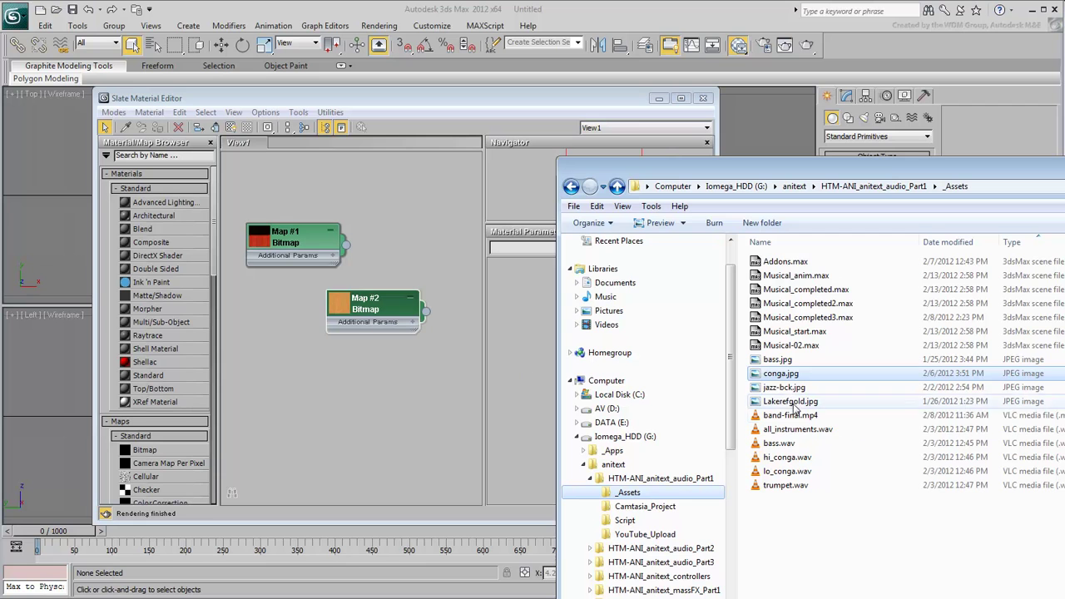
{"action": "left_click_drag", "start_coordinate": [790, 401], "coordinate": [361, 352]}
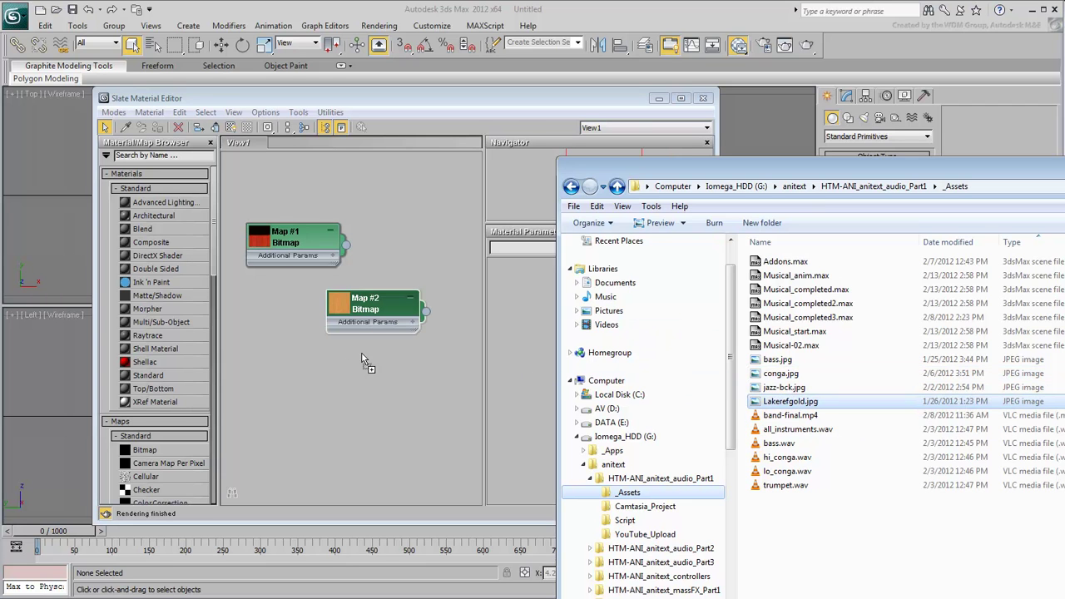
{"action": "left_click_drag", "start_coordinate": [300, 369], "coordinate": [300, 369]}
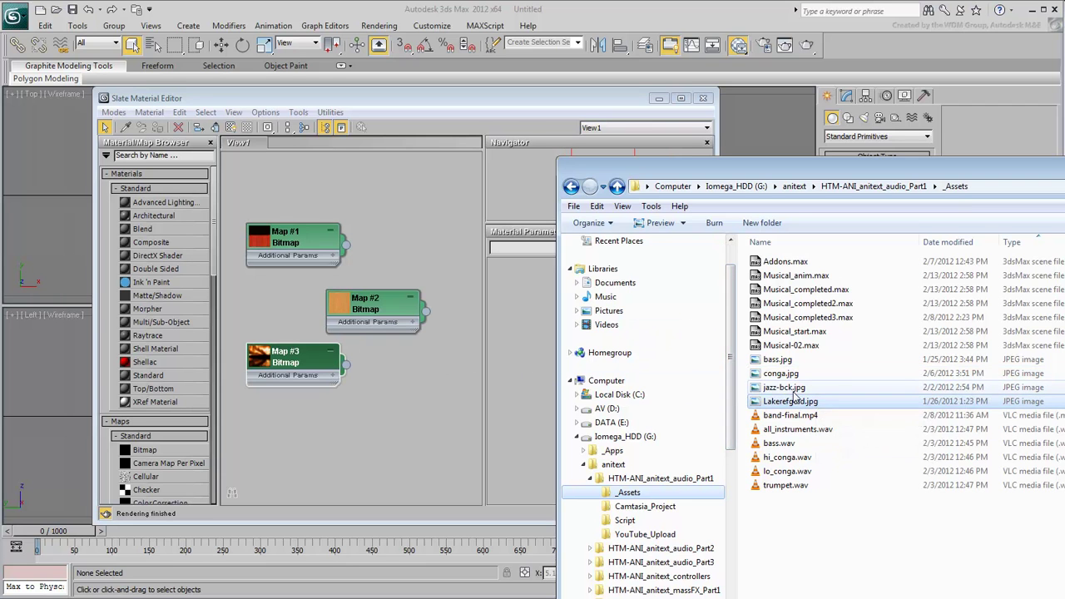
{"action": "left_click_drag", "start_coordinate": [783, 387], "coordinate": [376, 446]}
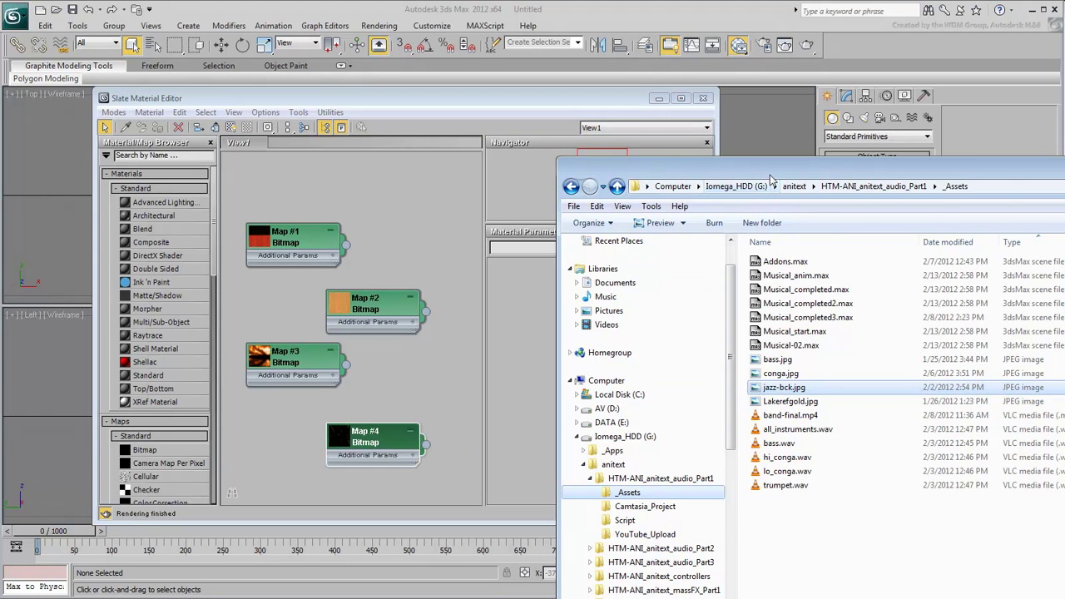
{"action": "key", "text": "alt+Tab"}
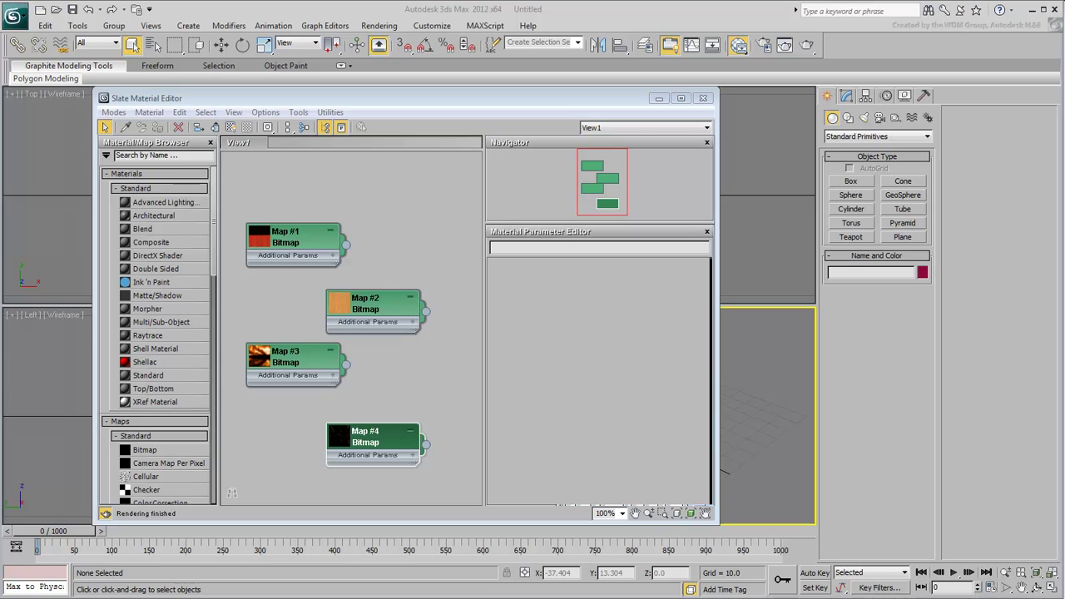
{"action": "left_click", "coordinate": [702, 98]}
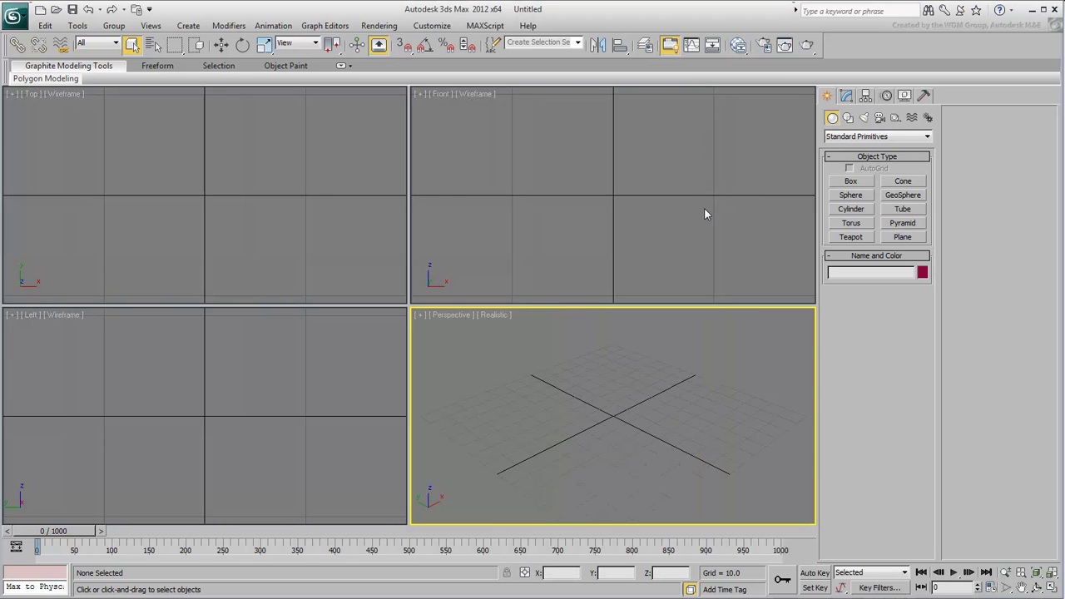
Step: Set the Render Setup output size preset to HDTV (video), 960 × 540
{"action": "left_click", "coordinate": [763, 46]}
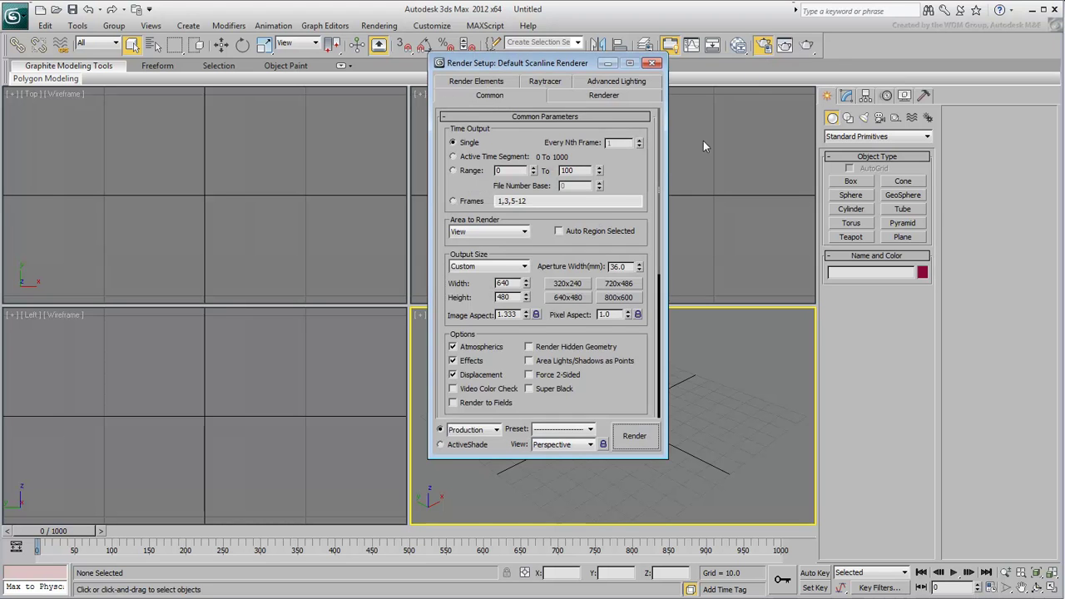
{"action": "left_click", "coordinate": [524, 266]}
{"action": "left_click", "coordinate": [479, 432]}
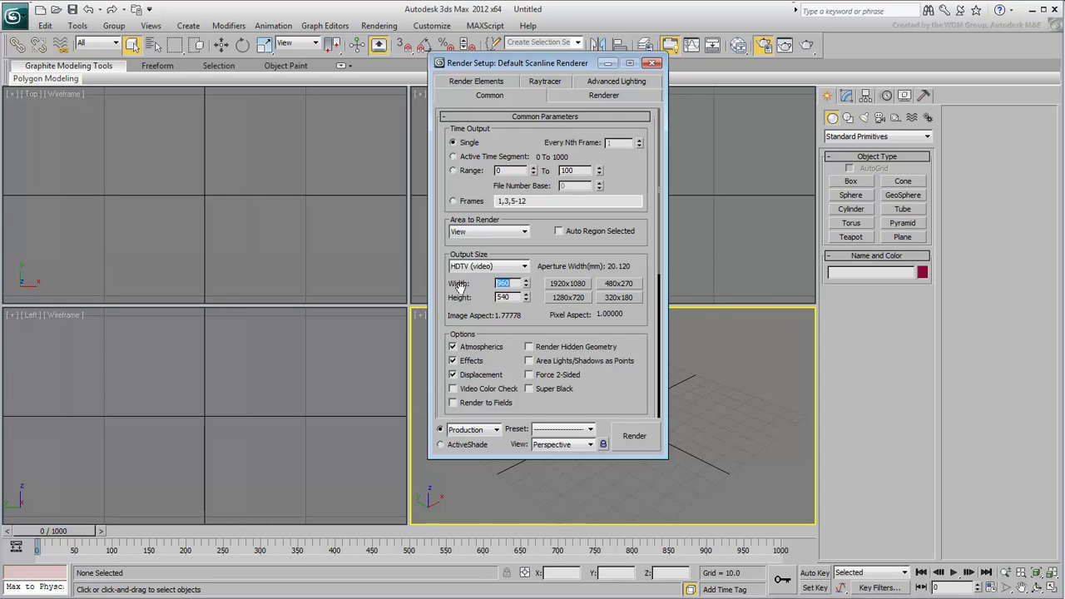
{"action": "left_click", "coordinate": [653, 64]}
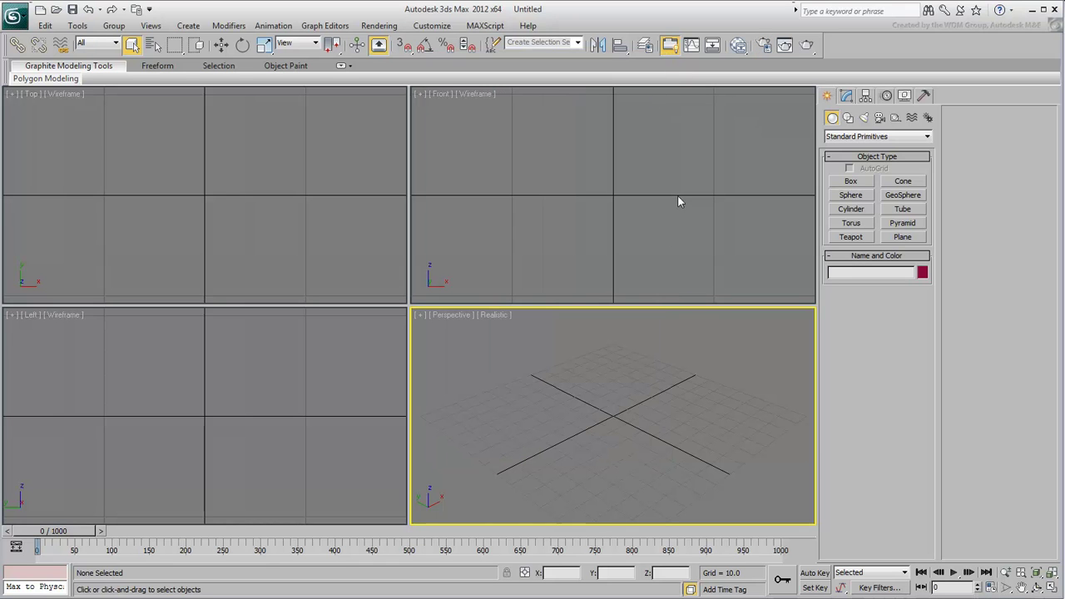
Step: Turn on Show Safe Frames in the Perspective viewport
{"action": "left_click", "coordinate": [450, 320]}
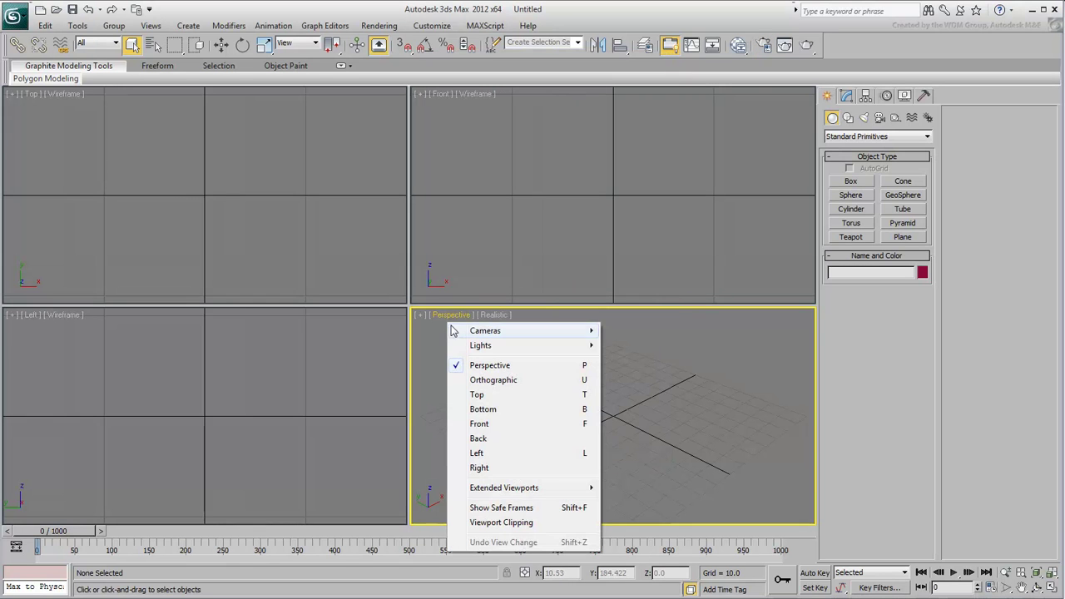
{"action": "left_click", "coordinate": [500, 510]}
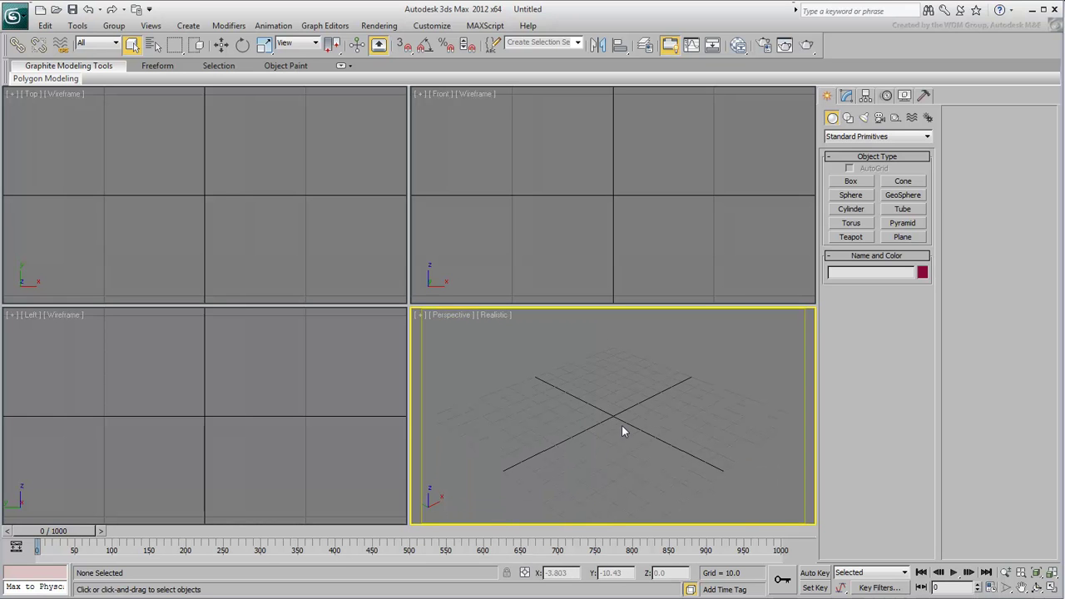
{"action": "mouse_move", "coordinate": [620, 425]}
{"action": "middle_mouse_down", "text": "alt"}
{"action": "mouse_move", "coordinate": [618, 407]}
{"action": "mouse_move", "coordinate": [608, 409]}
{"action": "middle_mouse_up", "text": "alt"}
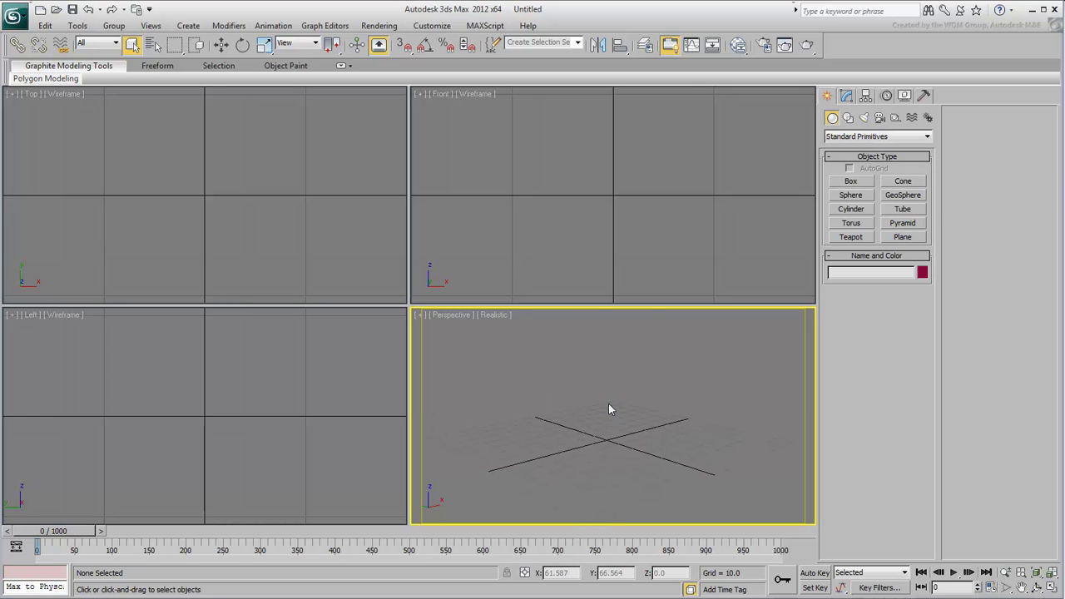